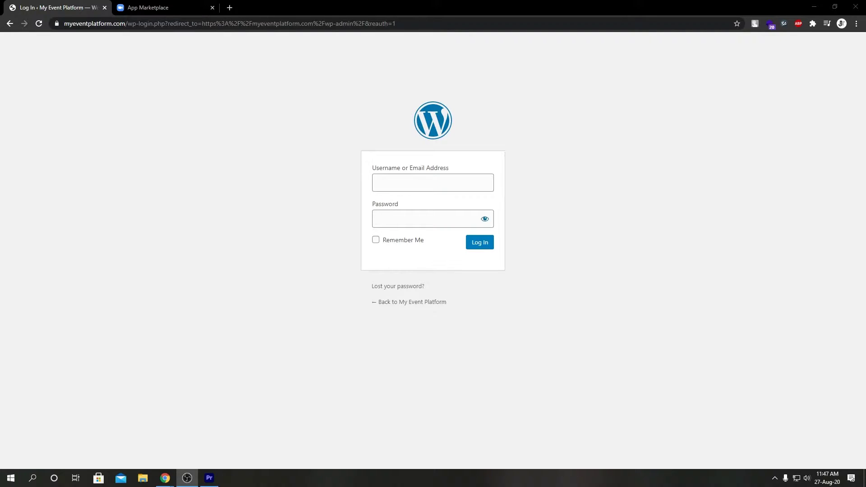
# - Log in to the WordPress admin with the site's username and account password
pyautogui.click(476, 189)
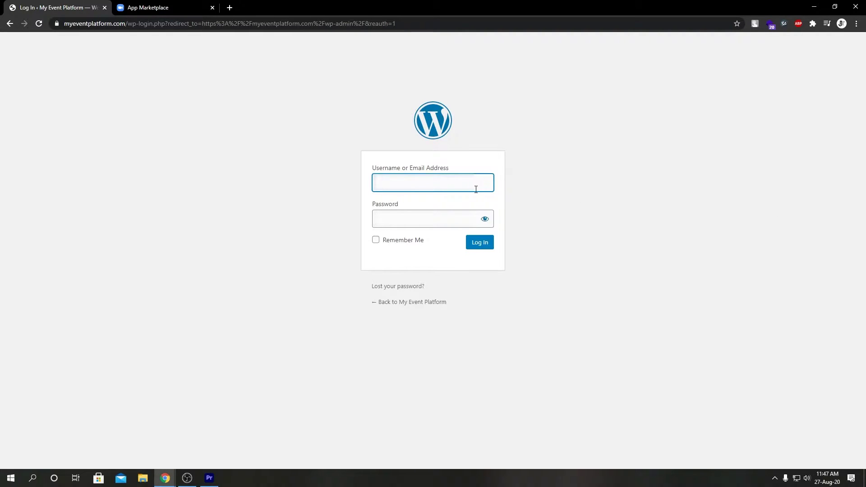
pyautogui.write('aevent1202')
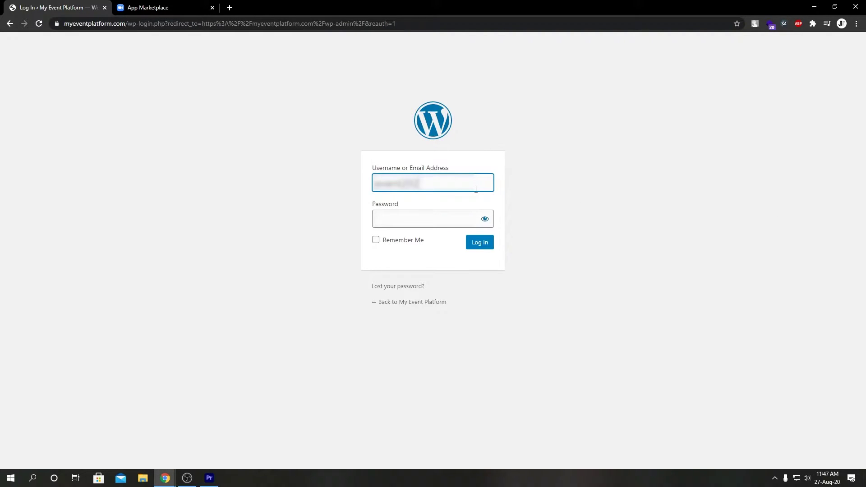
pyautogui.write('0')
pyautogui.press('Tab')
pyautogui.hotkey('ctrl', 'v')
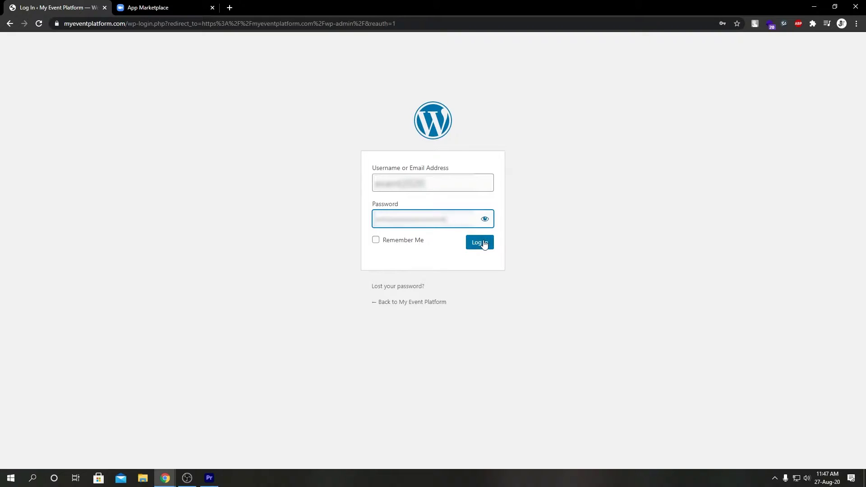
pyautogui.click(482, 244)
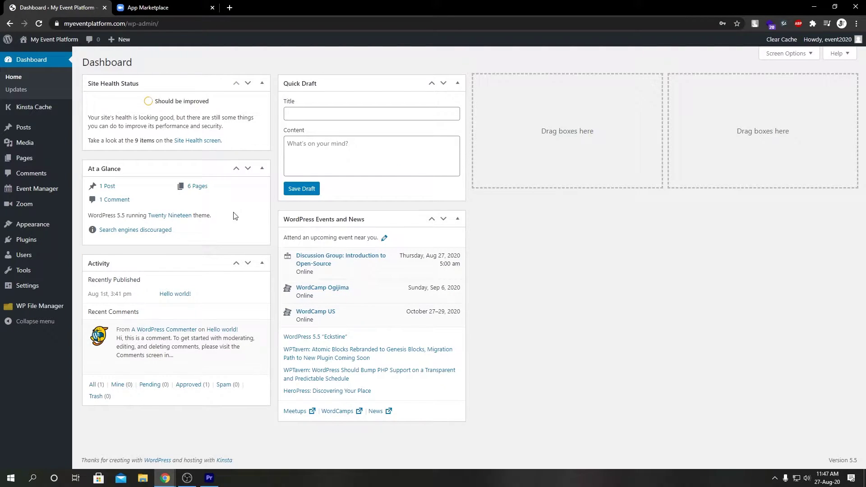
# - Open a blank Add New Meeting form from the Zoom menu in the admin sidebar
pyautogui.moveTo(48, 207)
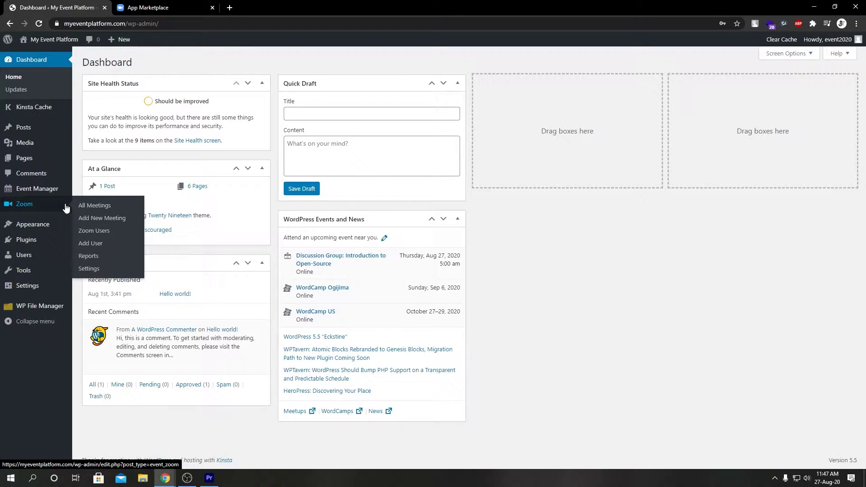
pyautogui.click(109, 222)
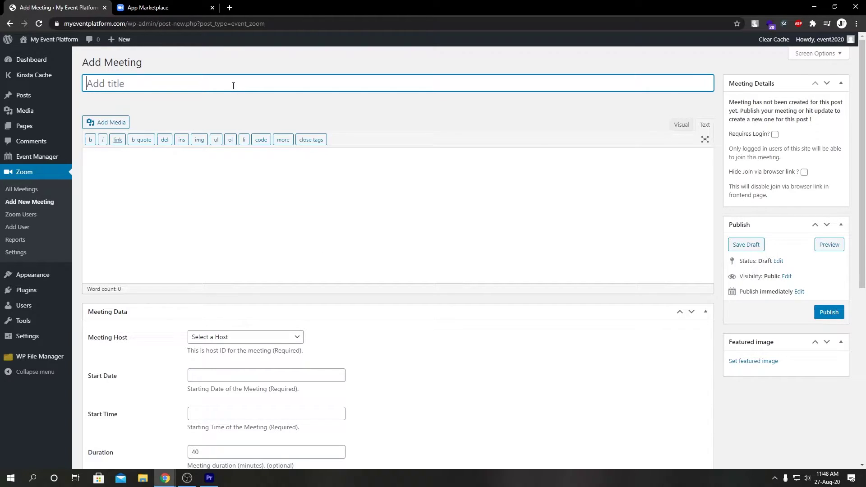
# - Title it 'Team meeting' with description 'Our small meeting for evaluating team performance and discussing our next projects'
pyautogui.write('Team meeting')
pyautogui.click(220, 180)
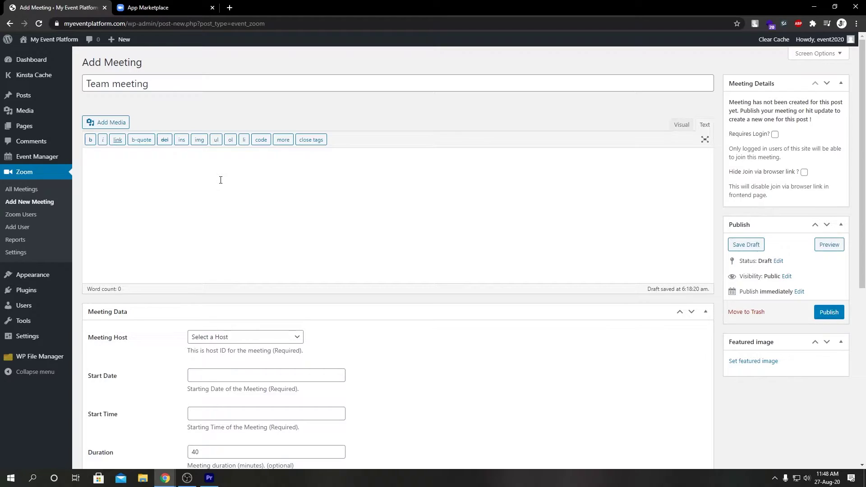
pyautogui.write('O')
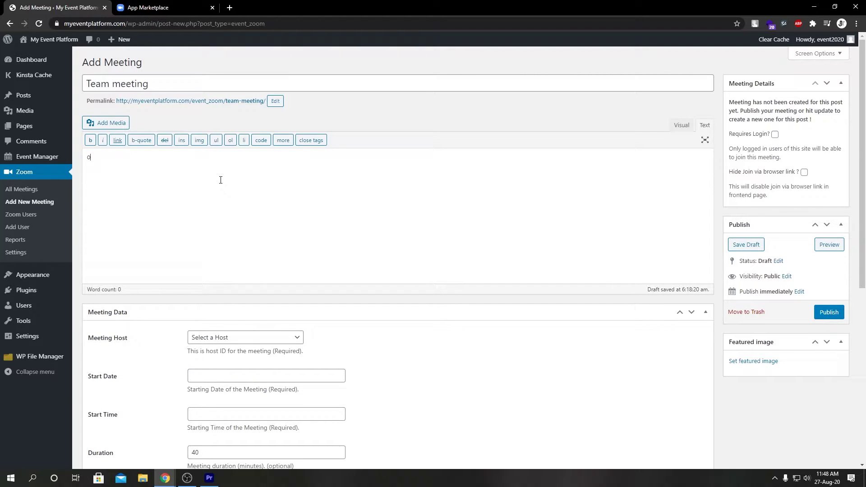
pyautogui.write('ur small meeting for evaluating team pe')
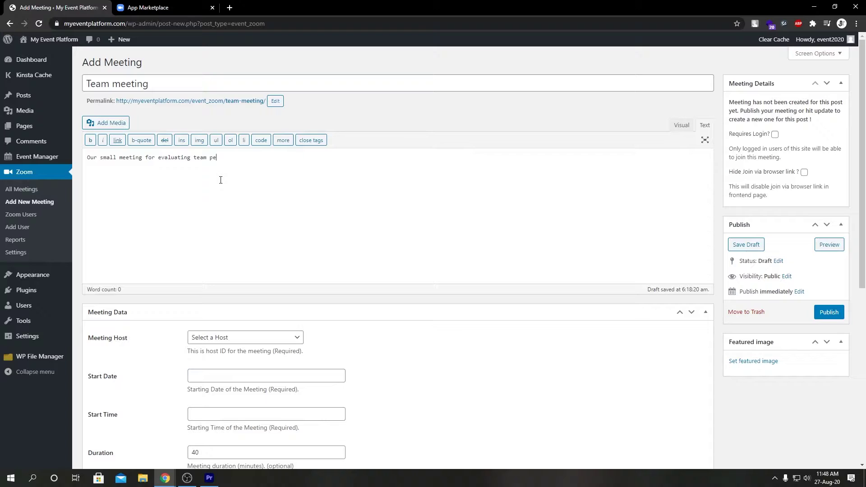
pyautogui.write('rfor')
pyautogui.write('mence')
pyautogui.press('BackSpace')
pyautogui.press('BackSpace')
pyautogui.press('BackSpace')
pyautogui.press('BackSpace')
pyautogui.press('BackSpace')
pyautogui.write('ance and discussing our next projects')
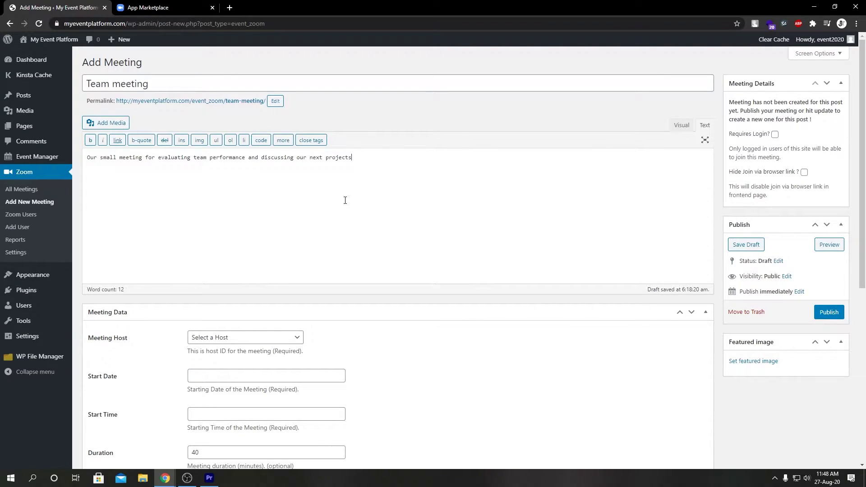
# - Choose the meeting host and set the start date to 2020-08-27
pyautogui.scroll(-3, 345, 201)
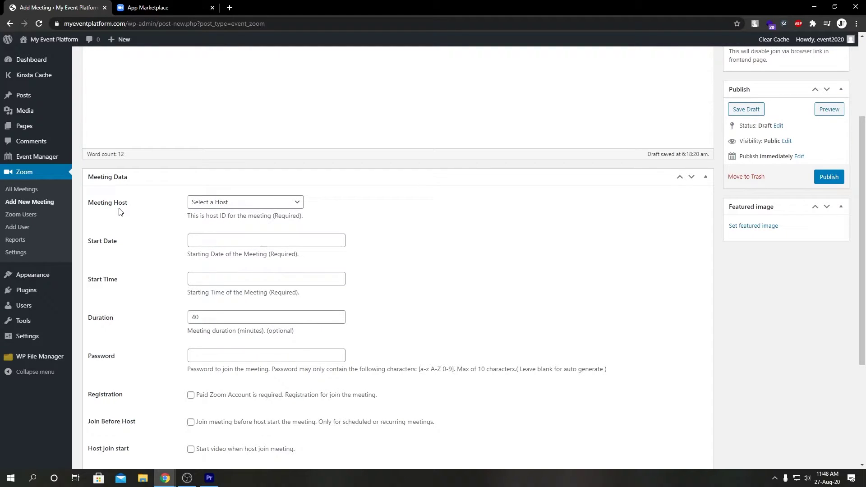
pyautogui.click(294, 206)
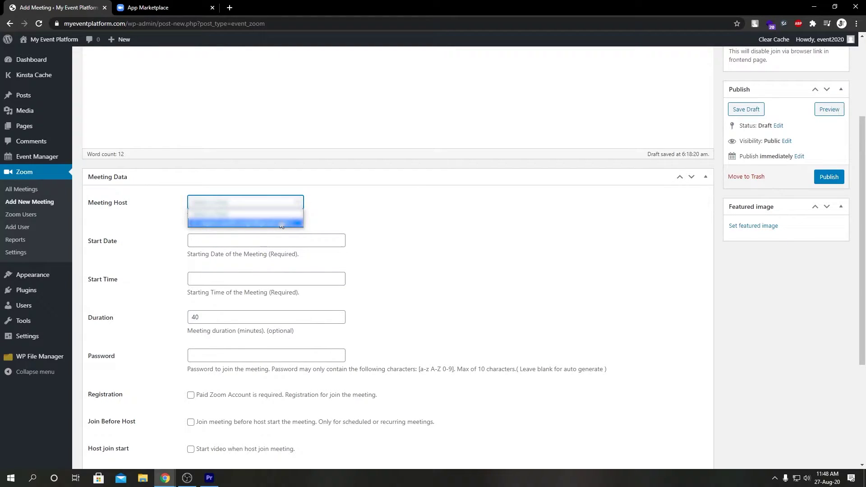
pyautogui.click(281, 224)
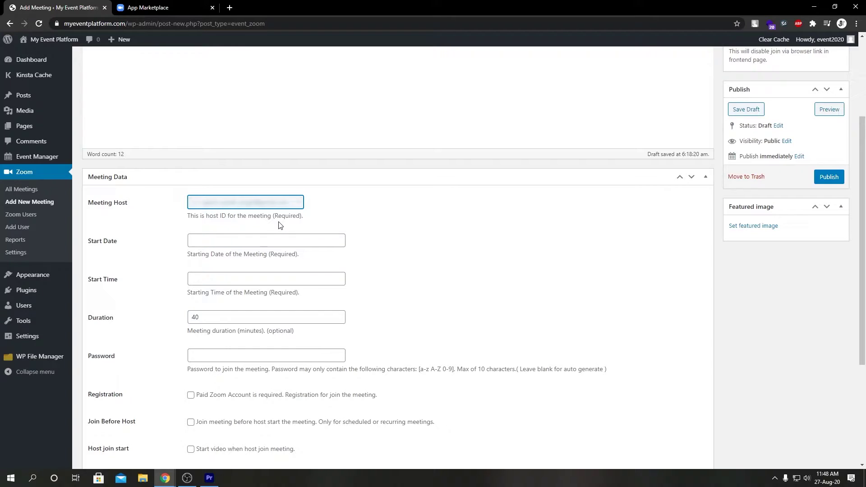
pyautogui.click(268, 240)
pyautogui.click(254, 333)
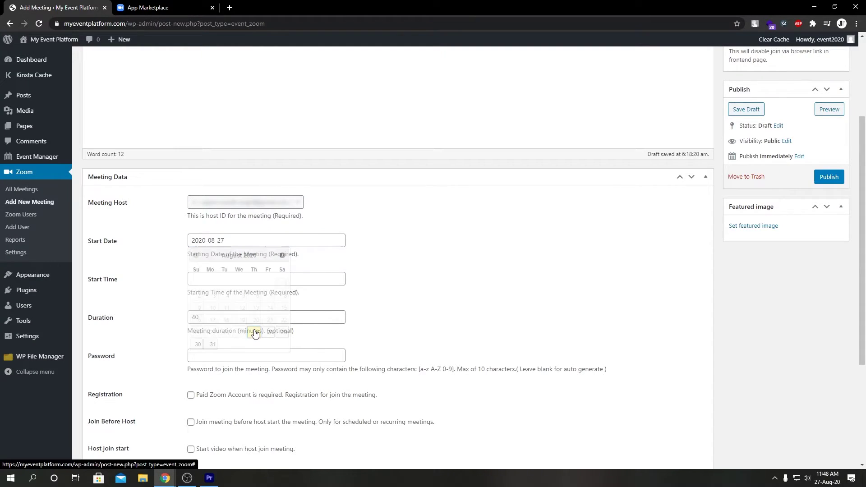
# - Set the start time to 07:00, keeping the 40-minute duration
pyautogui.click(217, 279)
pyautogui.scroll(-3, 214, 303)
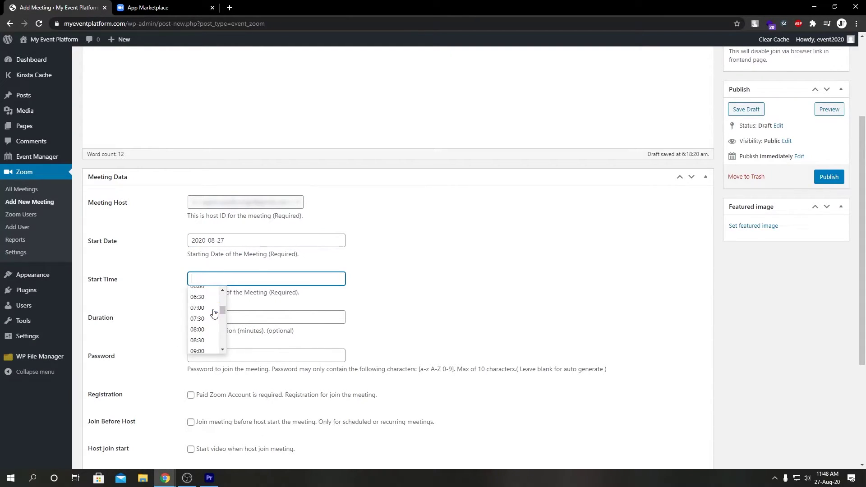
pyautogui.click(209, 311)
pyautogui.click(211, 313)
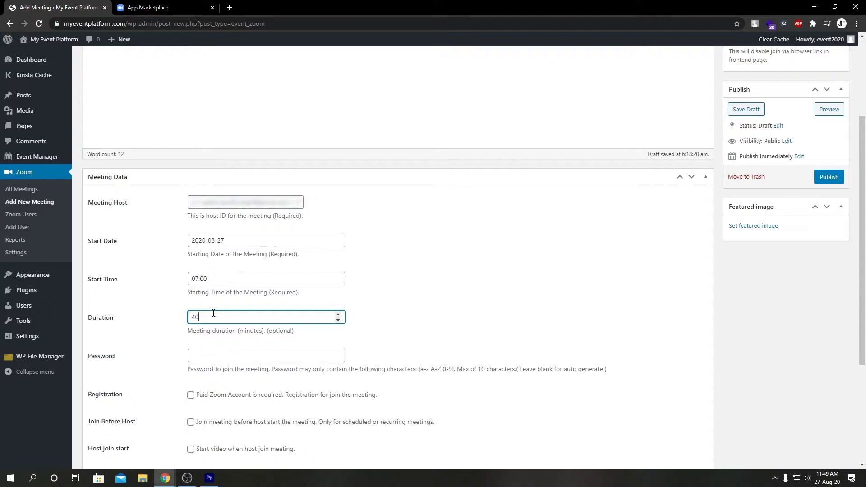
pyautogui.click(450, 310)
pyautogui.scroll(-2, 497, 304)
pyautogui.click(266, 266)
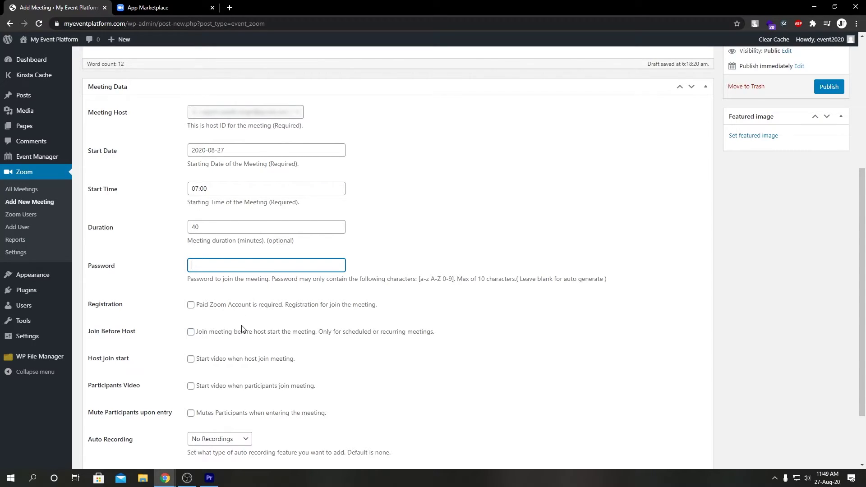
# - Enable Host join start, keep auto recording at No Recordings and leave alternative hosts empty
pyautogui.scroll(-2, 242, 329)
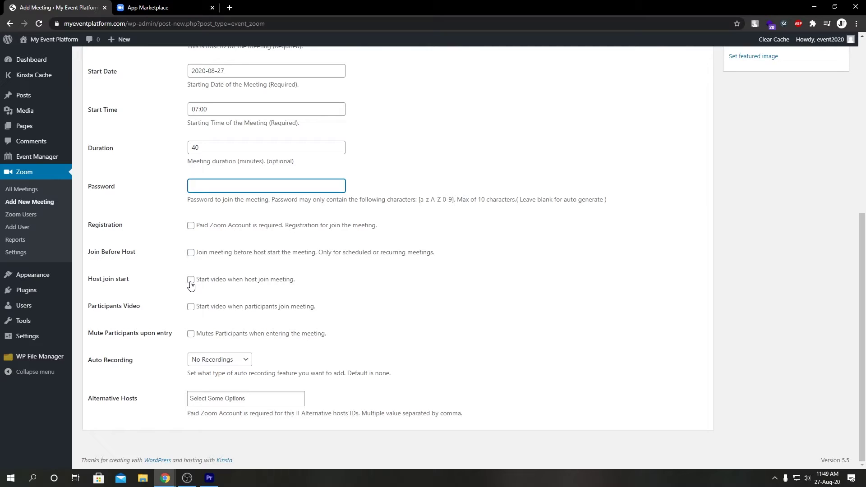
pyautogui.click(191, 283)
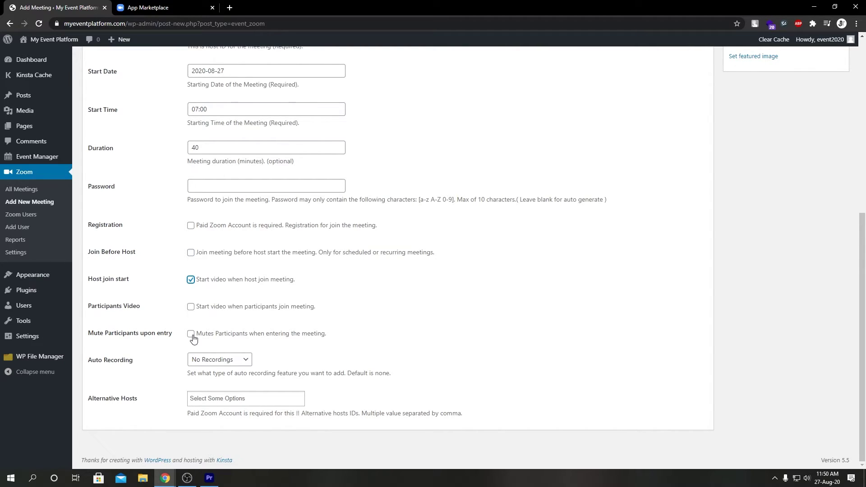
pyautogui.click(211, 361)
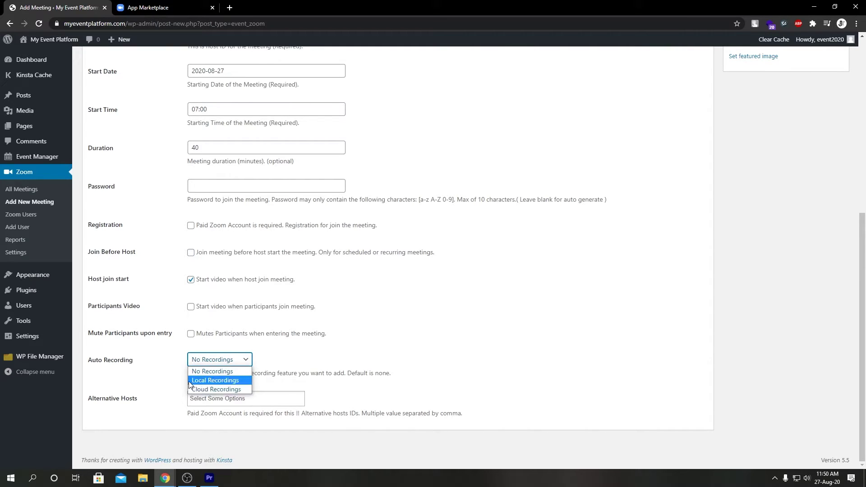
pyautogui.click(169, 381)
pyautogui.click(216, 397)
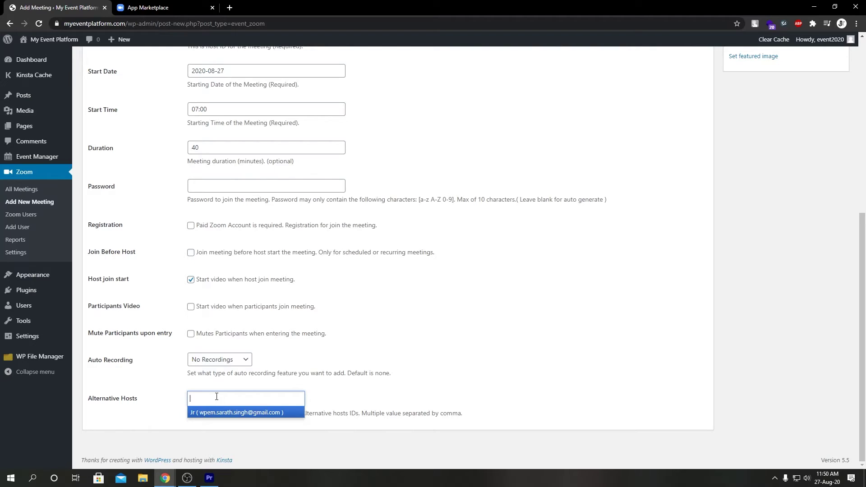
pyautogui.click(393, 391)
pyautogui.scroll(2, 393, 392)
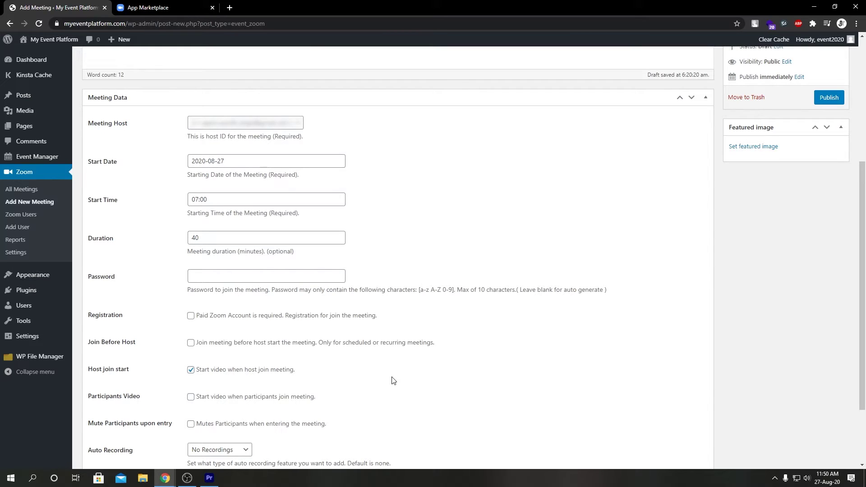
# - Scroll the meeting editor to locate the Featured image box in the sidebar
pyautogui.scroll(5, 393, 380)
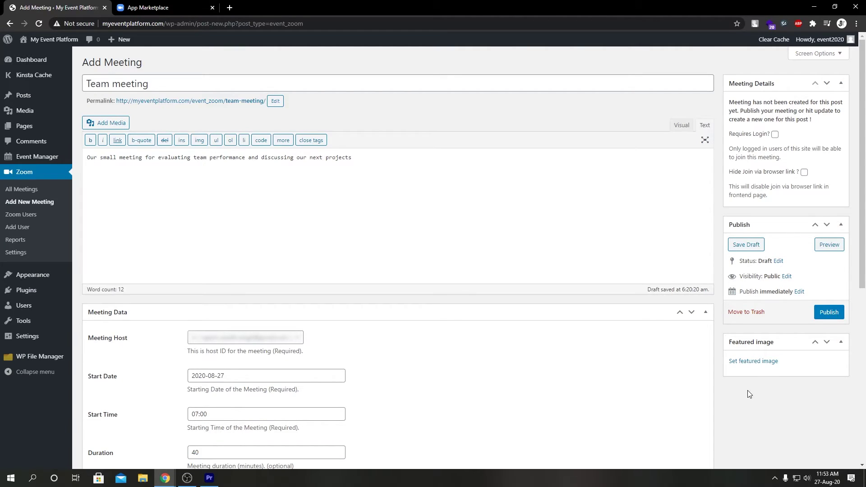
pyautogui.scroll(-2, 749, 395)
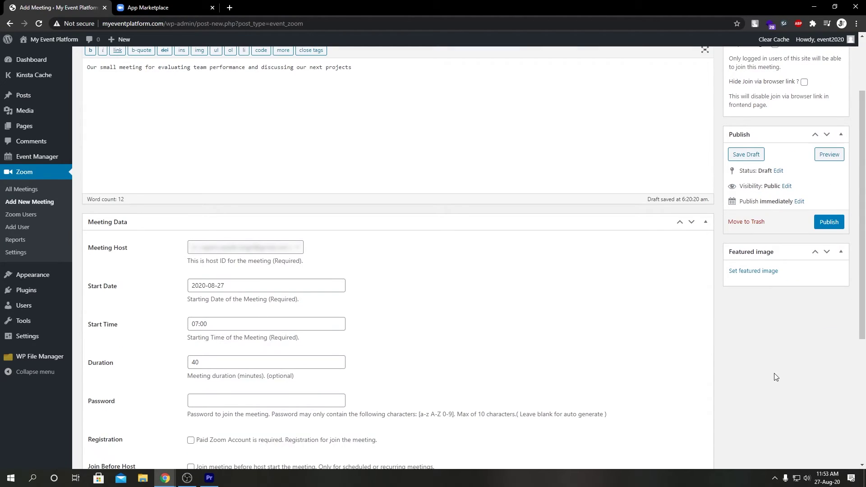
# - Set 381-33.jpg, the bridge-at-sunset photo, as the meeting's featured image
pyautogui.click(769, 272)
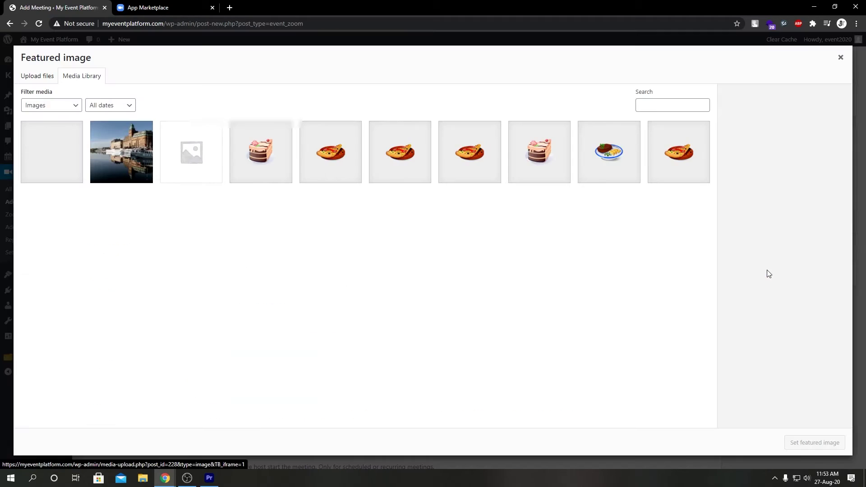
pyautogui.click(71, 167)
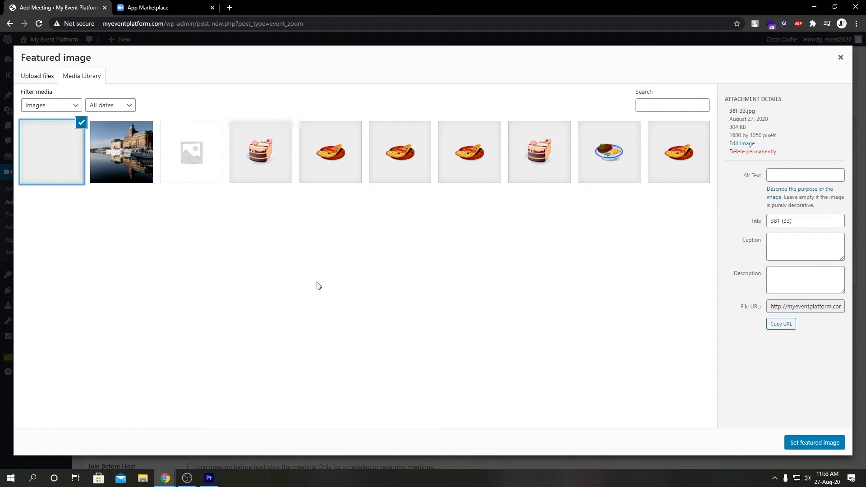
pyautogui.click(833, 449)
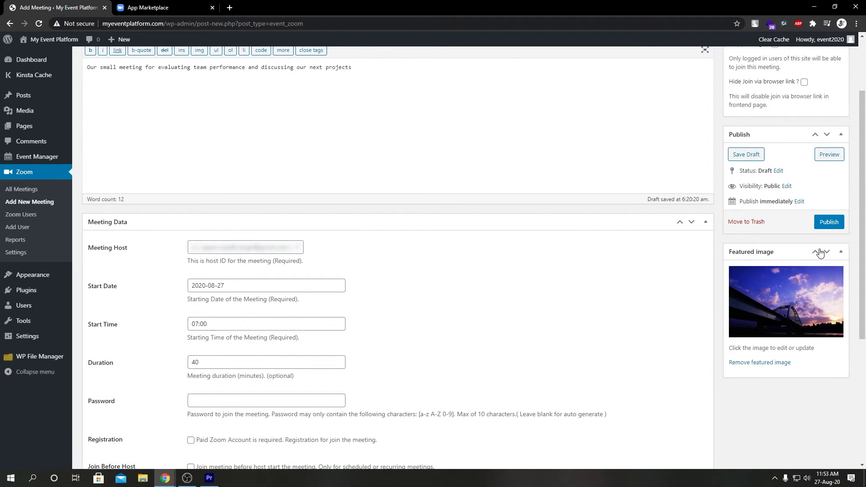
# - Publish 'Team meeting' and go to the All Meetings list to find it
pyautogui.click(829, 223)
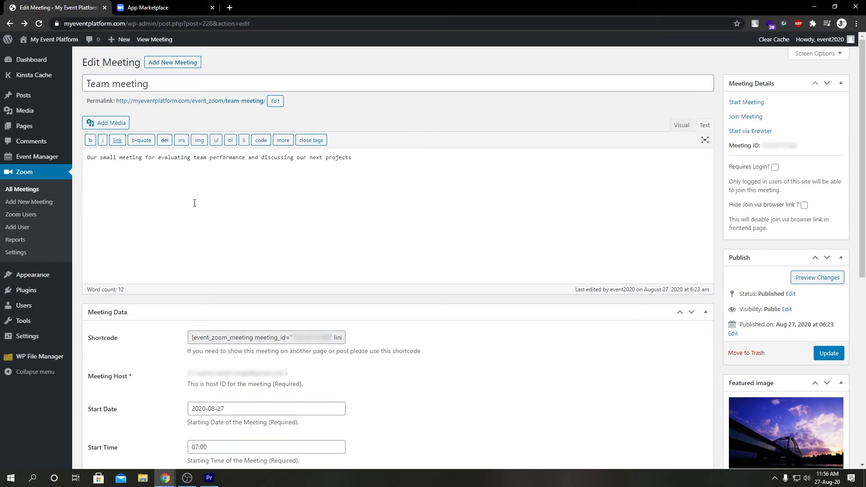
pyautogui.click(32, 189)
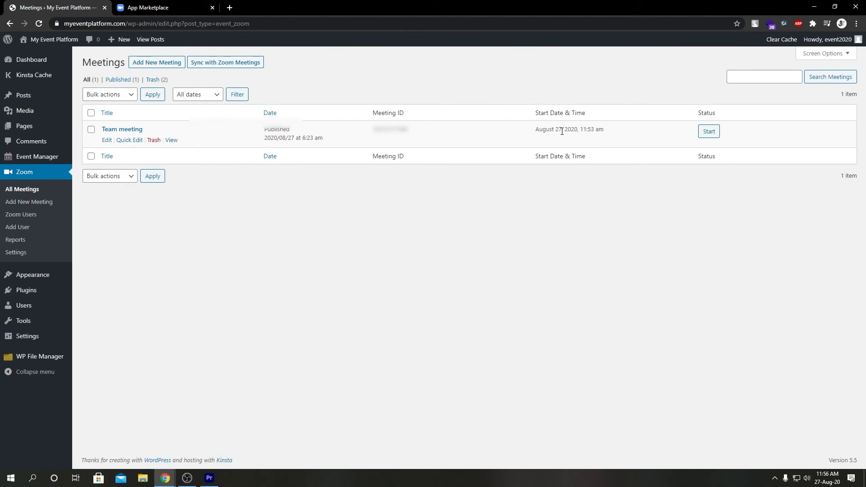
# - Open 'Team meeting' from the Meetings list and scroll to its saved Meeting Data fields
pyautogui.click(118, 131)
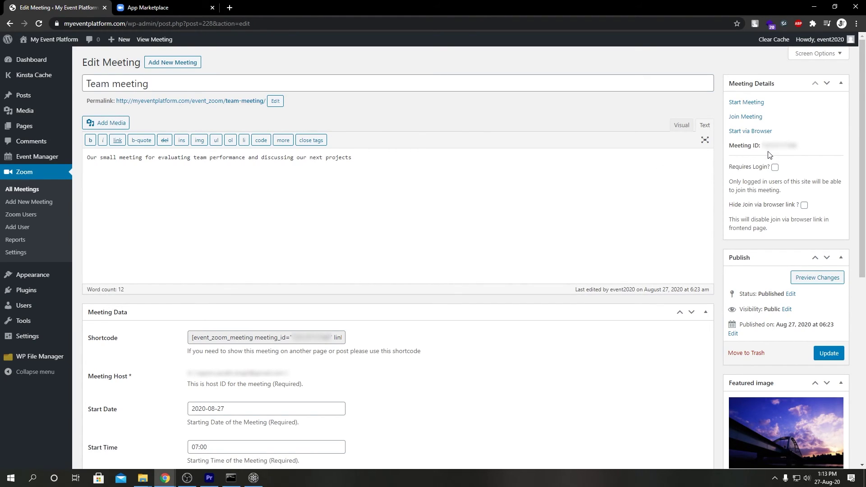
pyautogui.scroll(-7, 252, 340)
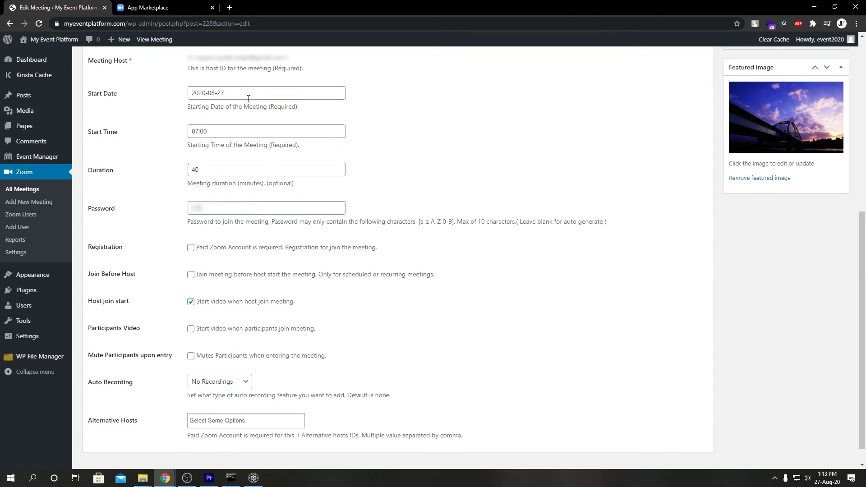